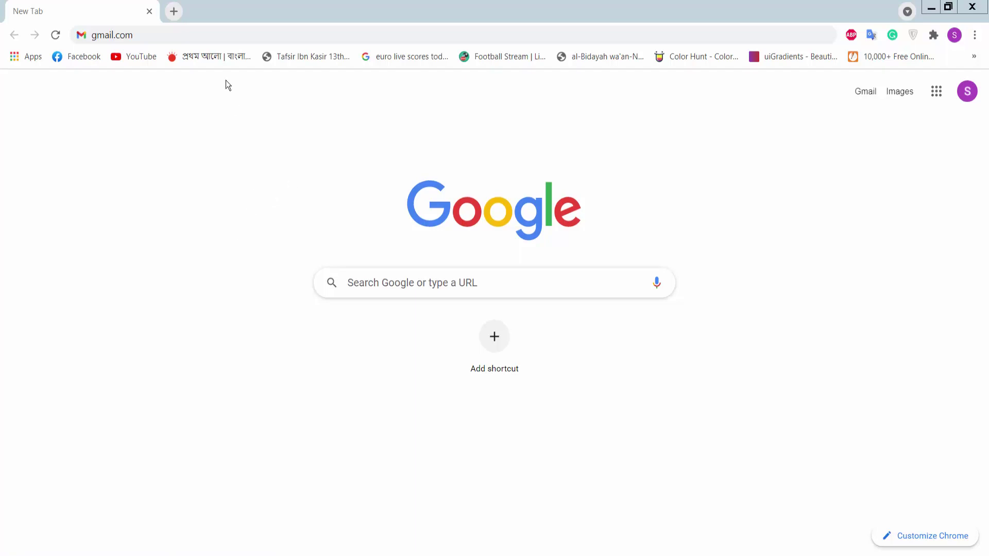
Load gmail.com from the address bar to show the Gmail inbox.
click(175, 35)
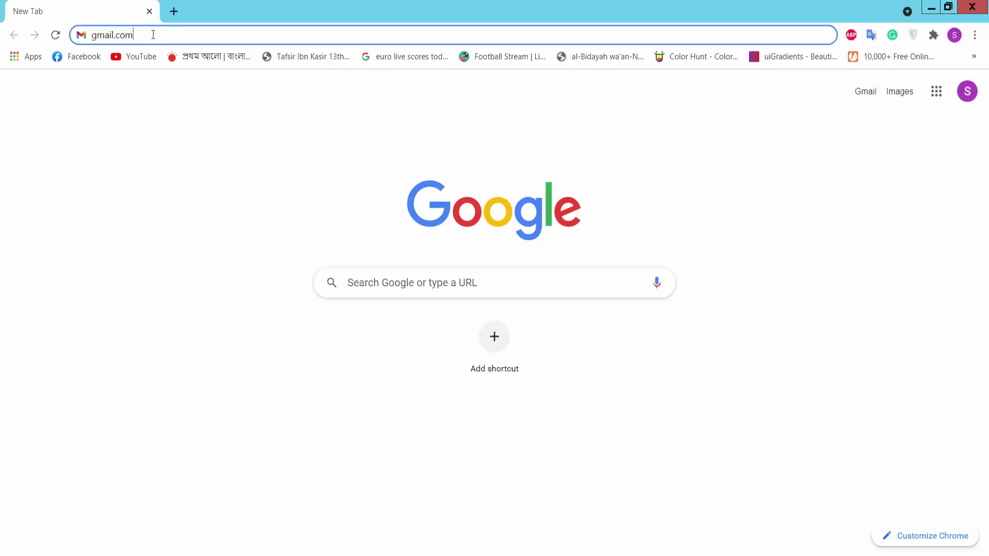
key(Return)
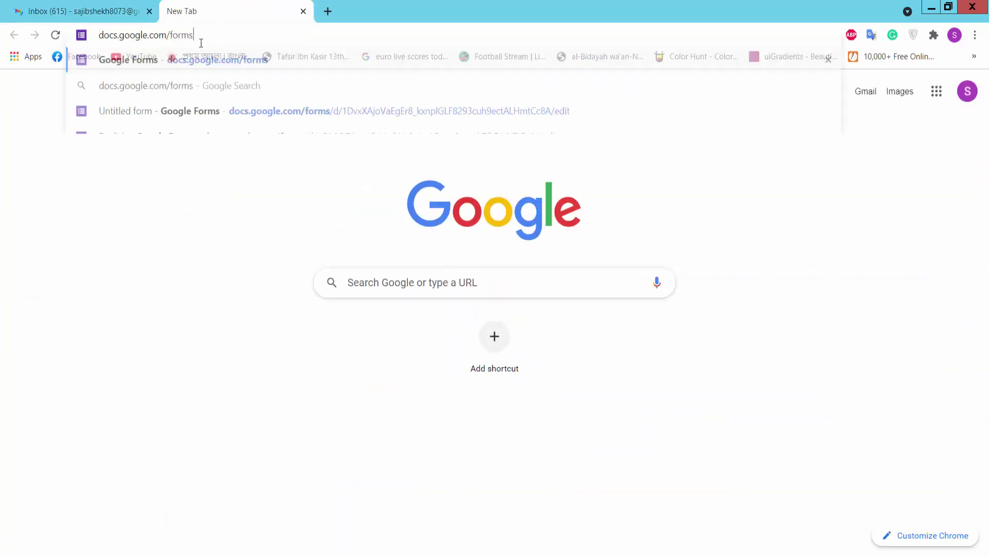
text(docs.google.com/forms)
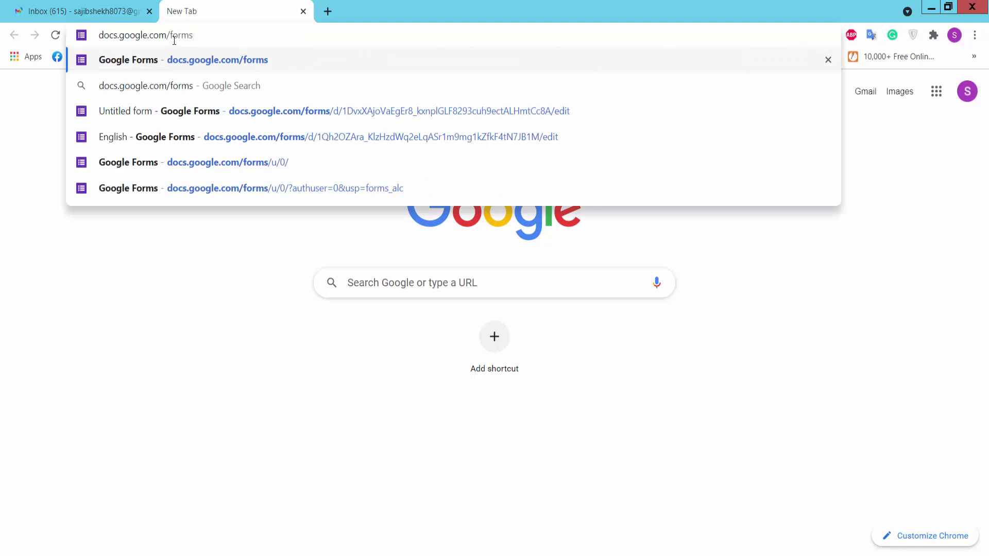
Load docs.google.com/forms in the new tab.
key(Return)
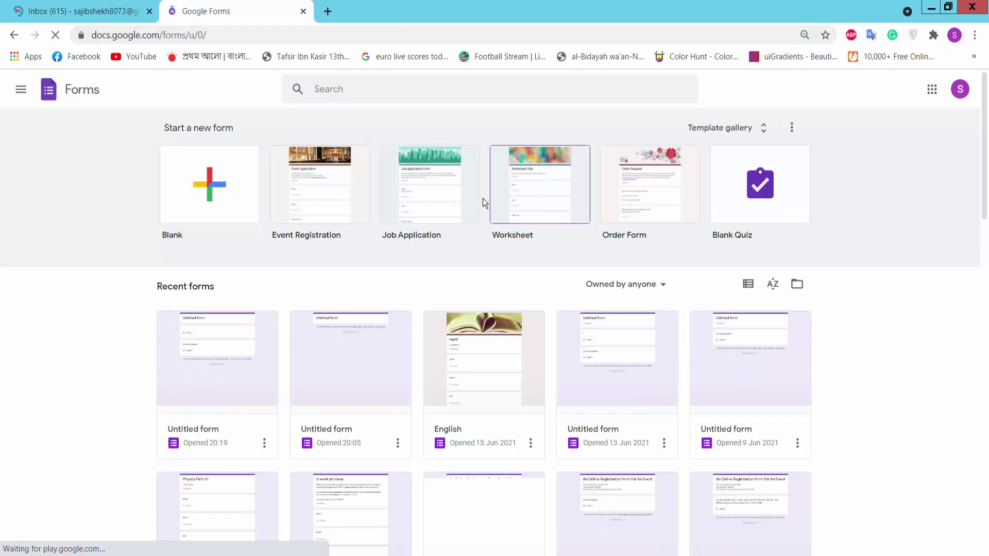
Create a blank form and select its 'Untitled form' title for editing.
click(205, 187)
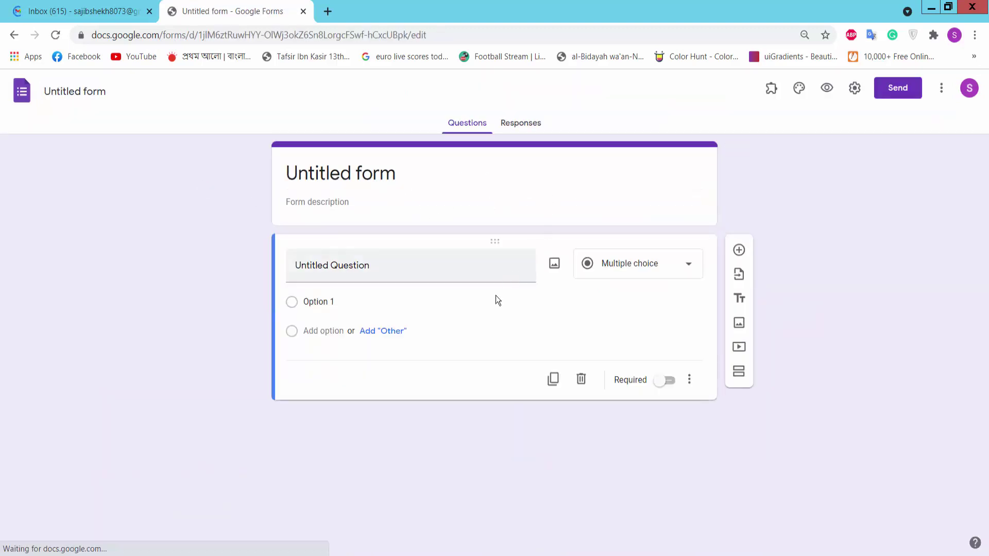
click(425, 181)
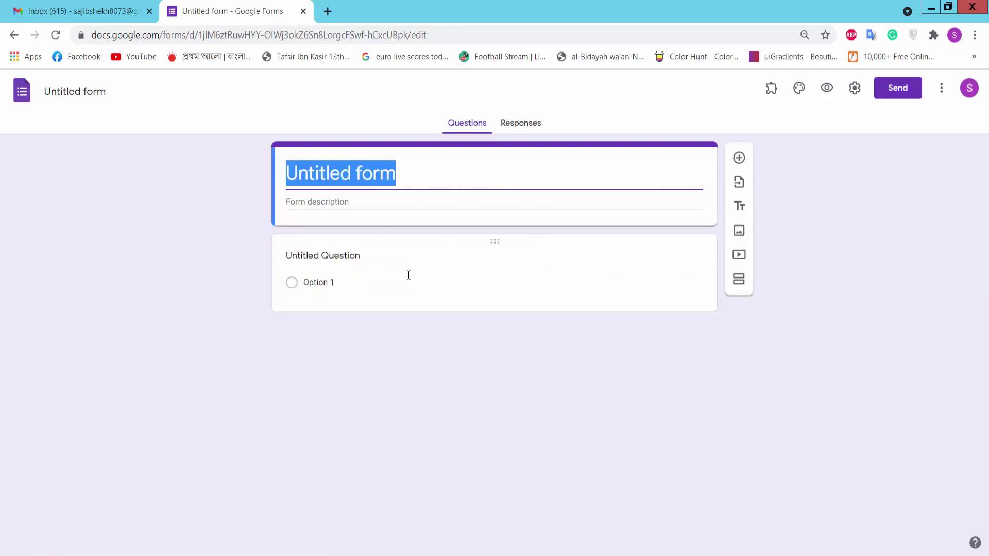
click(408, 274)
click(419, 178)
Add four new sections with the side toolbar's Add section button.
click(740, 280)
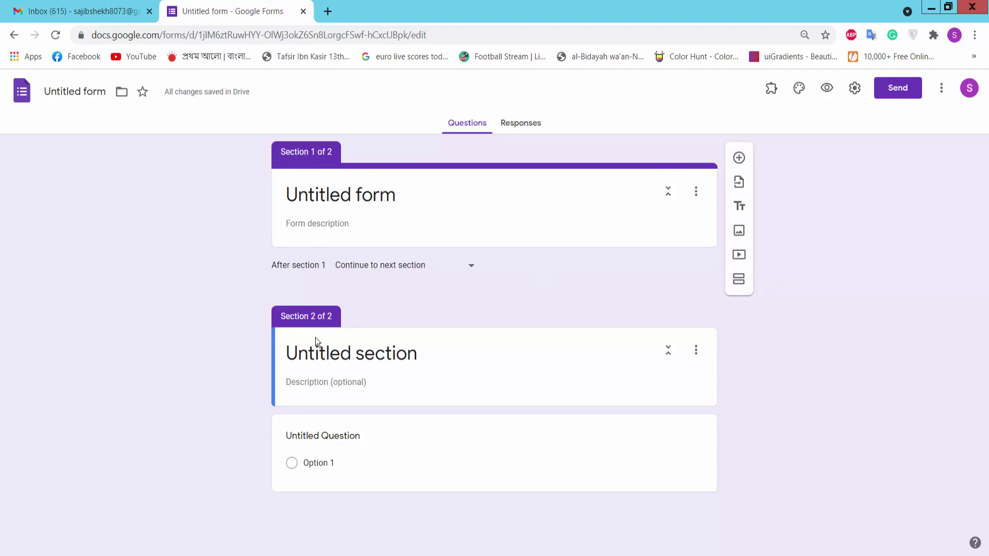
click(739, 279)
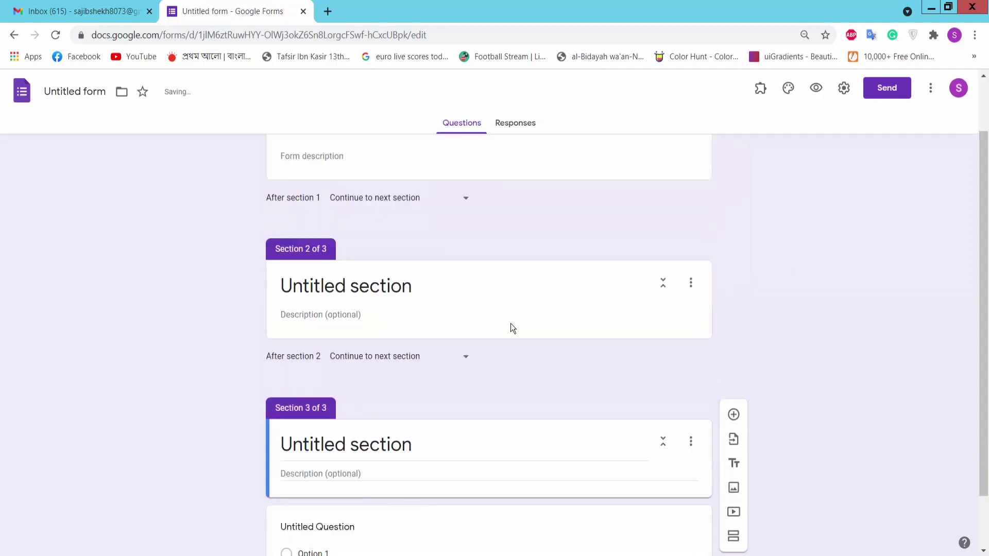
scroll(326, 411, down, 1)
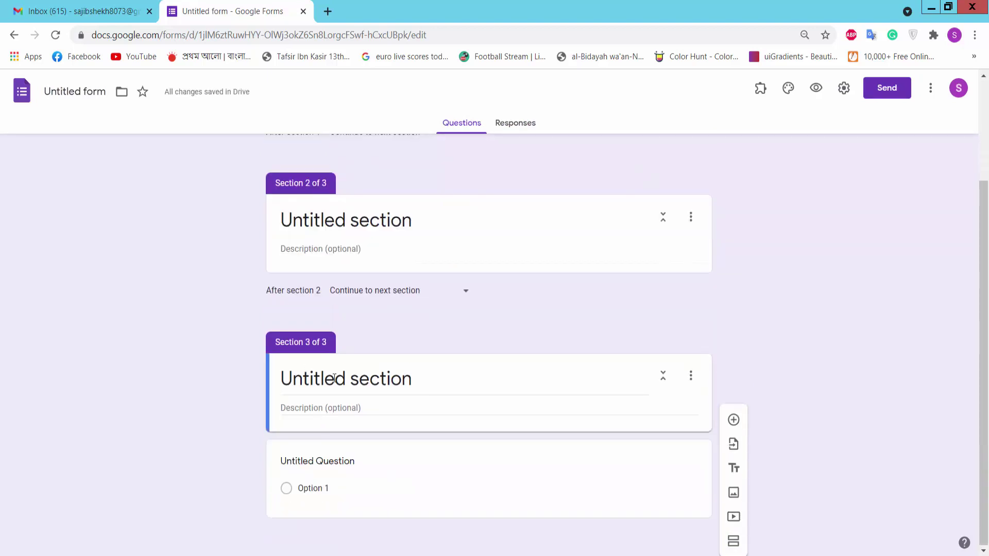
click(732, 542)
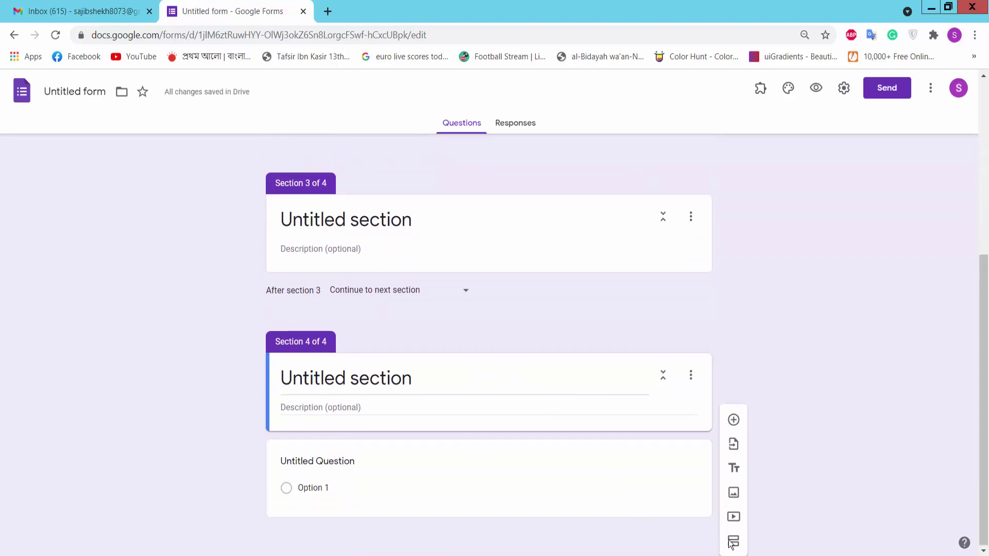
click(733, 543)
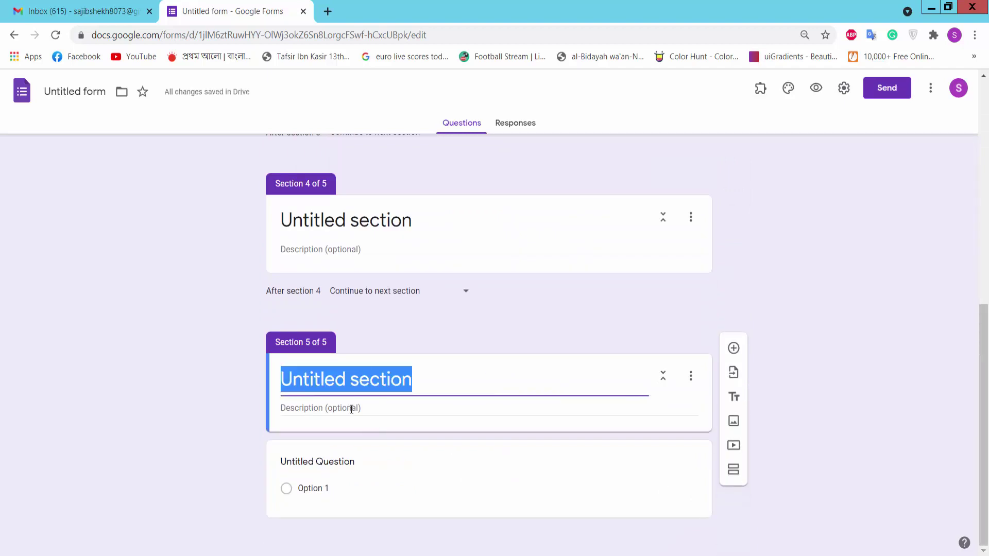
Move back up through sections five to two, ending on the Section 1 form title.
click(350, 410)
click(361, 219)
scroll(379, 262, up, 3)
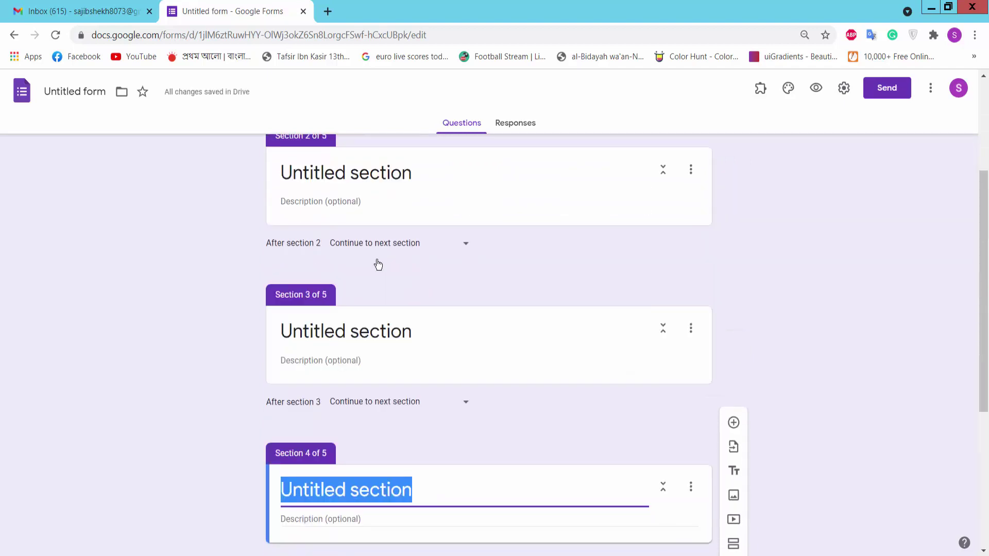
click(335, 329)
click(351, 174)
scroll(402, 232, up, 3)
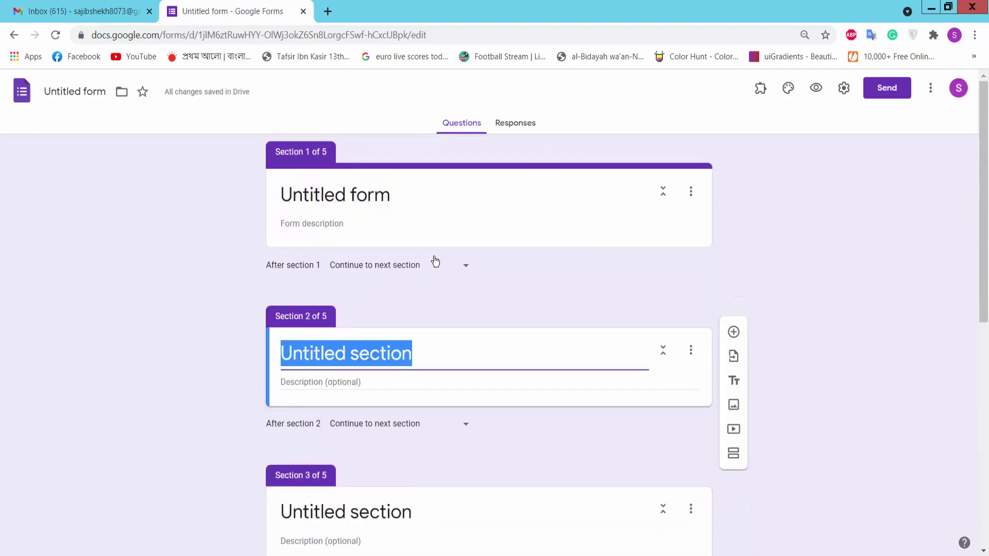
click(353, 195)
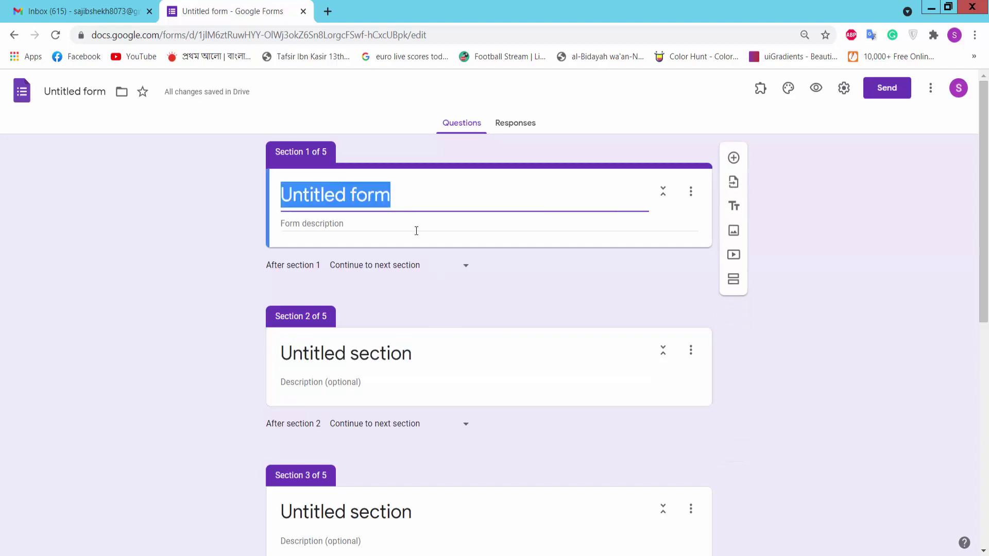